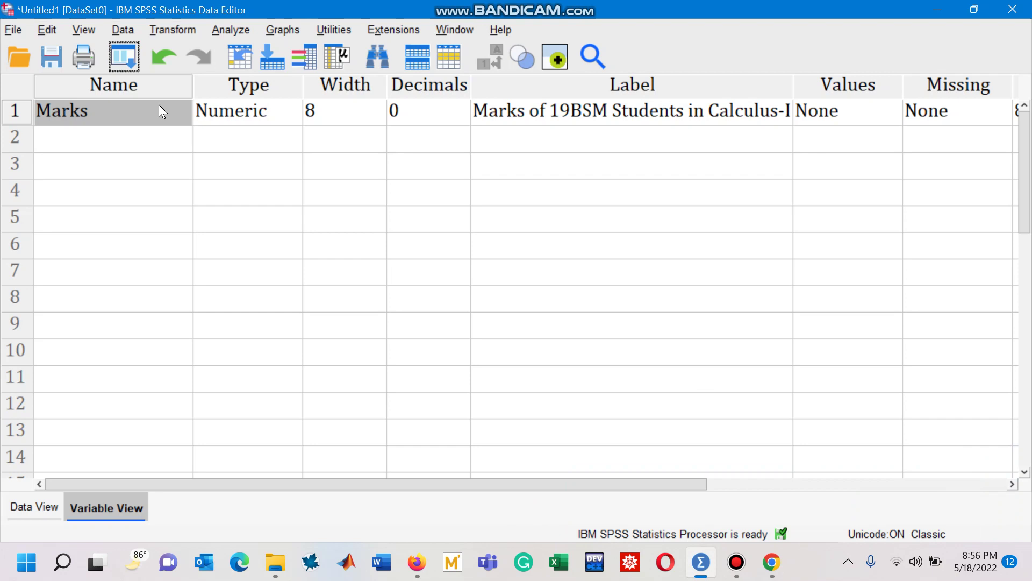
# - Inspect the Marks variable's numeric type and its label 'Marks of 19BSM Students in Calculus-I'
pyautogui.click(227, 111)
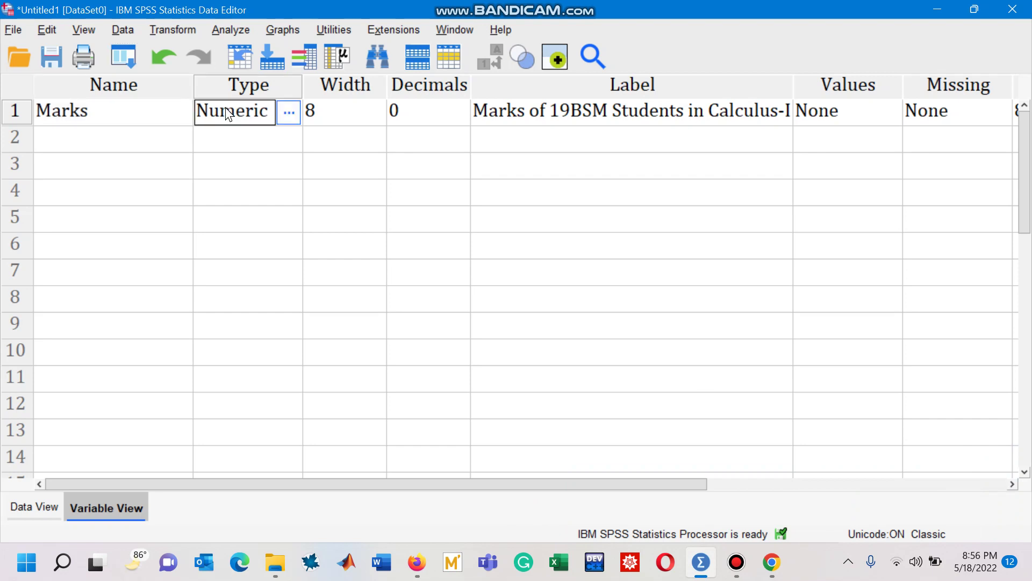
pyautogui.doubleClick(531, 112)
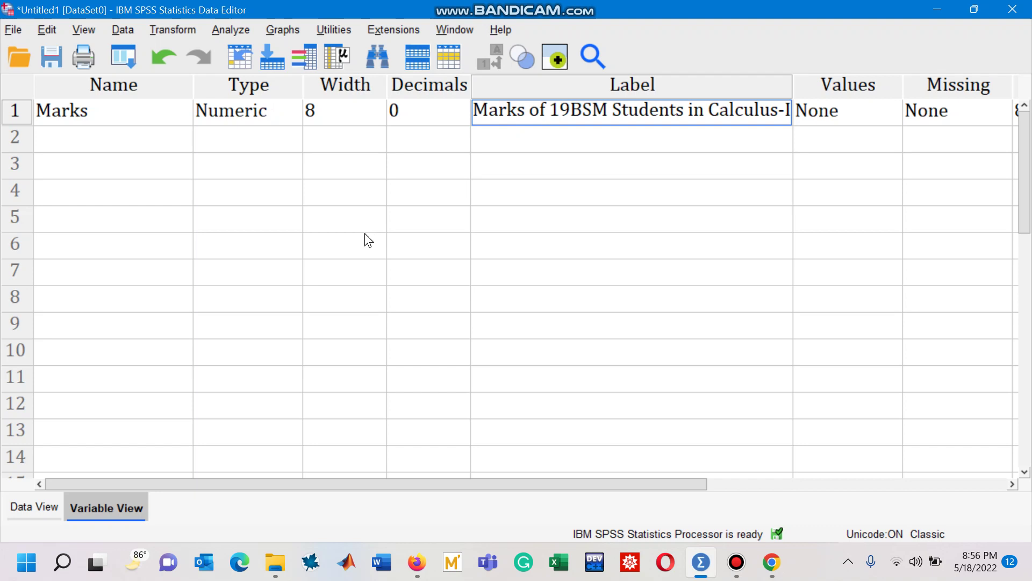
pyautogui.click(33, 506)
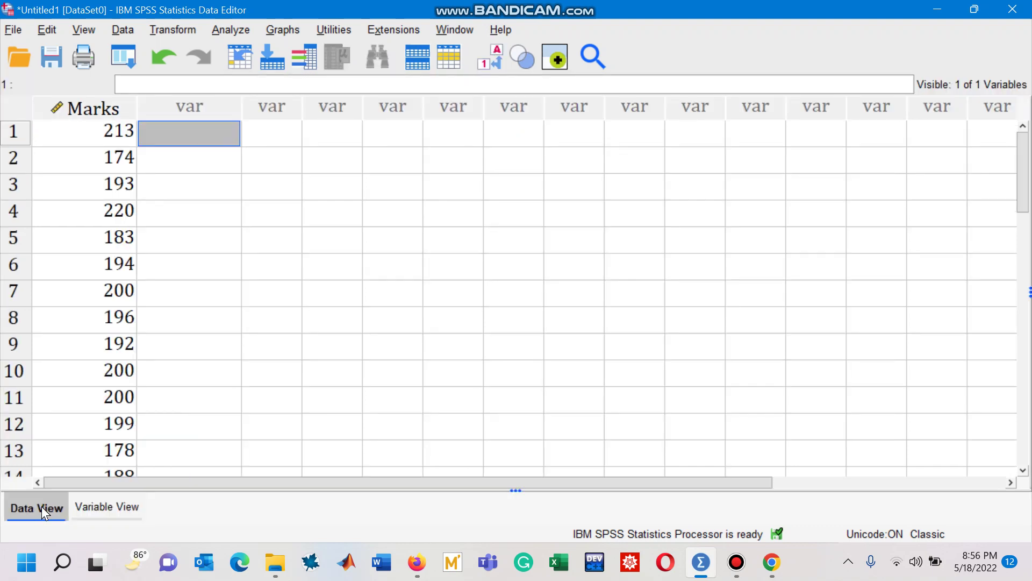
pyautogui.click(92, 131)
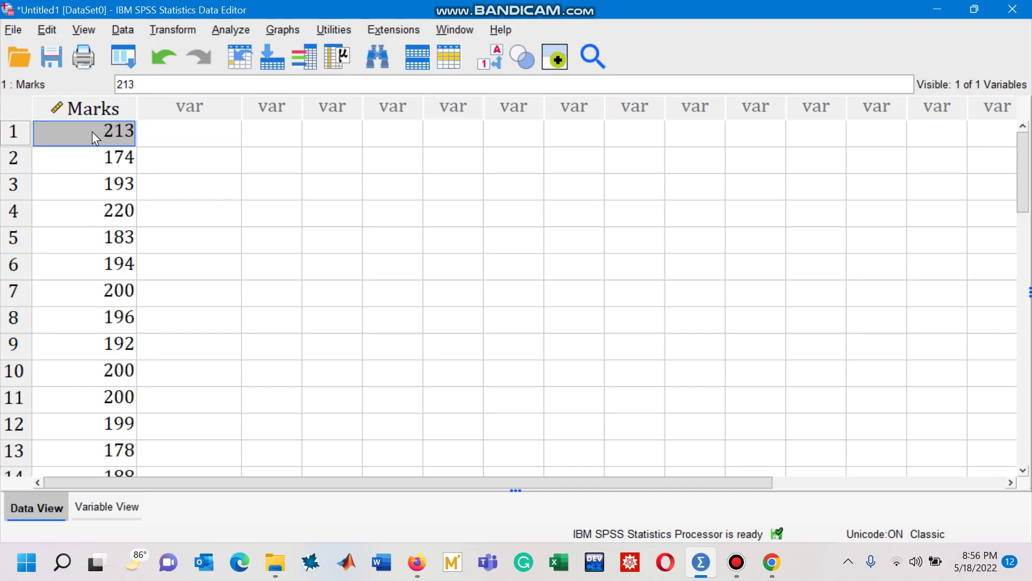
pyautogui.press('Down')
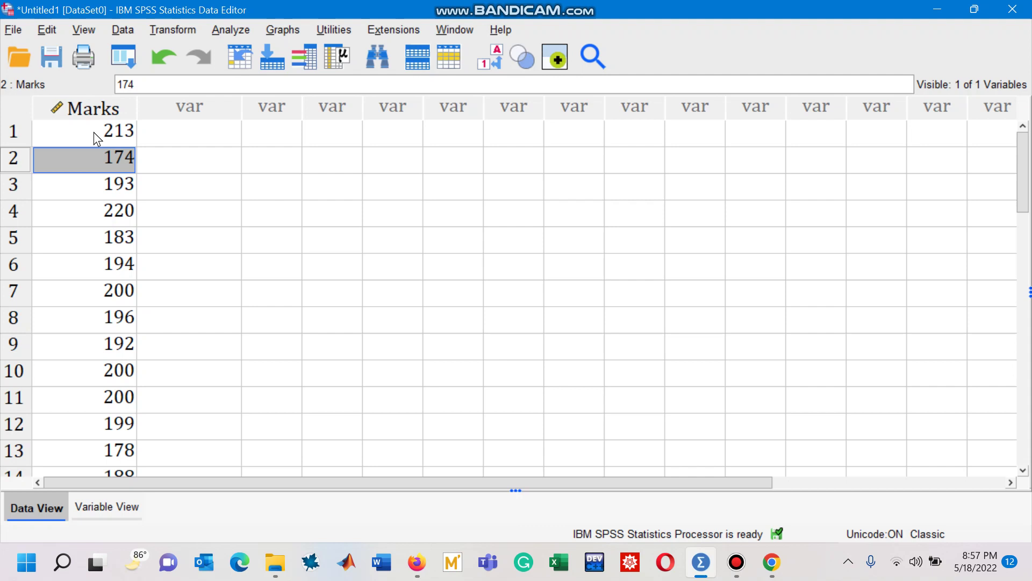
pyautogui.press('Down')
pyautogui.press('Down')
pyautogui.press('Down')
pyautogui.press('Down')
pyautogui.press('Down')
pyautogui.press('Down')
pyautogui.press('Down')
pyautogui.press('Down')
pyautogui.press('Down')
pyautogui.press('Down')
pyautogui.press('Down')
pyautogui.press('Down')
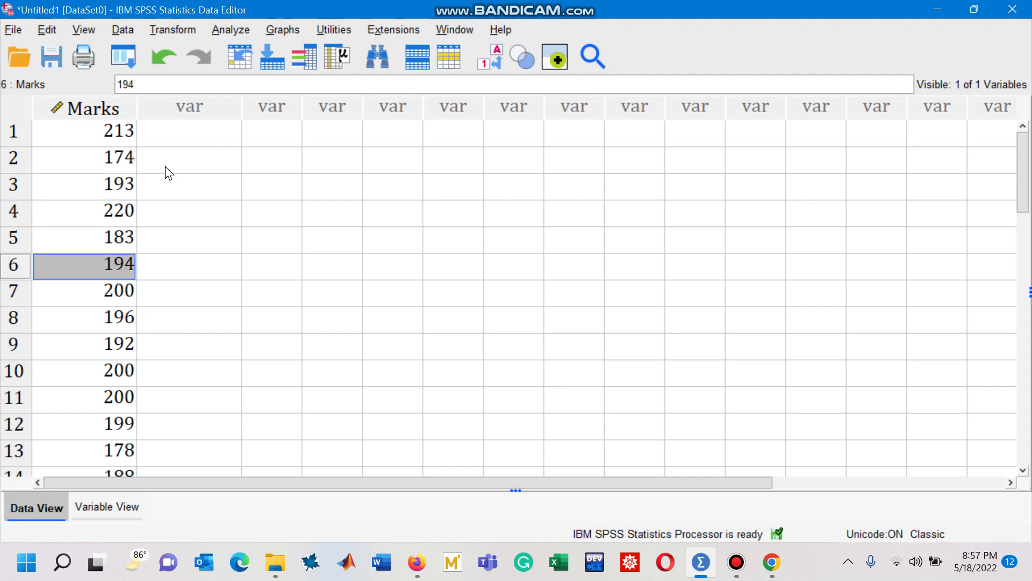
pyautogui.press('Down')
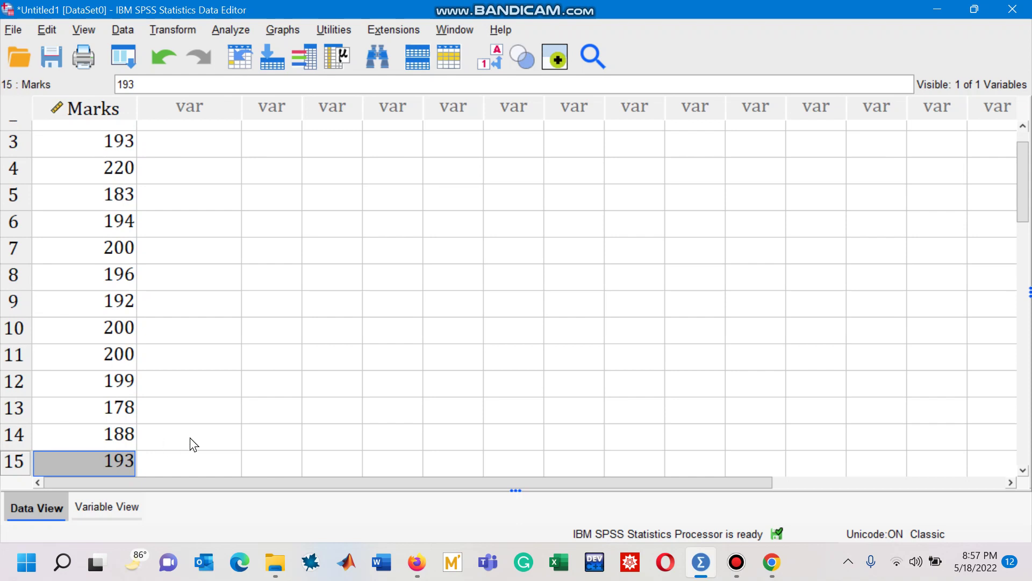
pyautogui.press('Up')
pyautogui.press('Up')
pyautogui.press('Up')
pyautogui.press('Up')
pyautogui.press('Up')
pyautogui.press('Up')
pyautogui.press('Up')
pyautogui.press('Up')
pyautogui.press('Up')
pyautogui.press('Up')
pyautogui.press('Up')
pyautogui.press('Up')
pyautogui.press('Up')
pyautogui.press('Up')
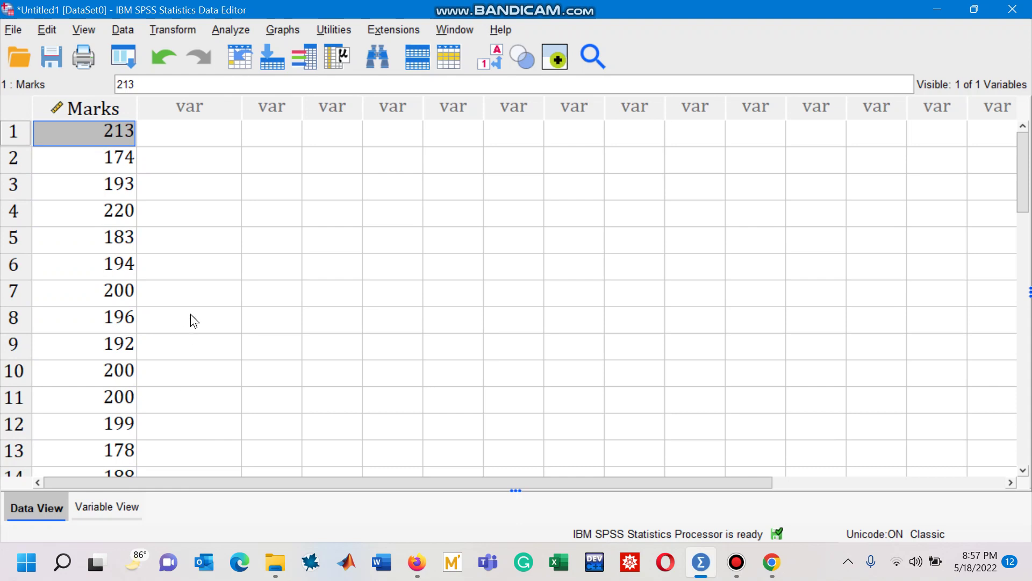
# - Run Visual Binning on Marks to scan 15 cases ranging from 174 to 220
pyautogui.click(178, 31)
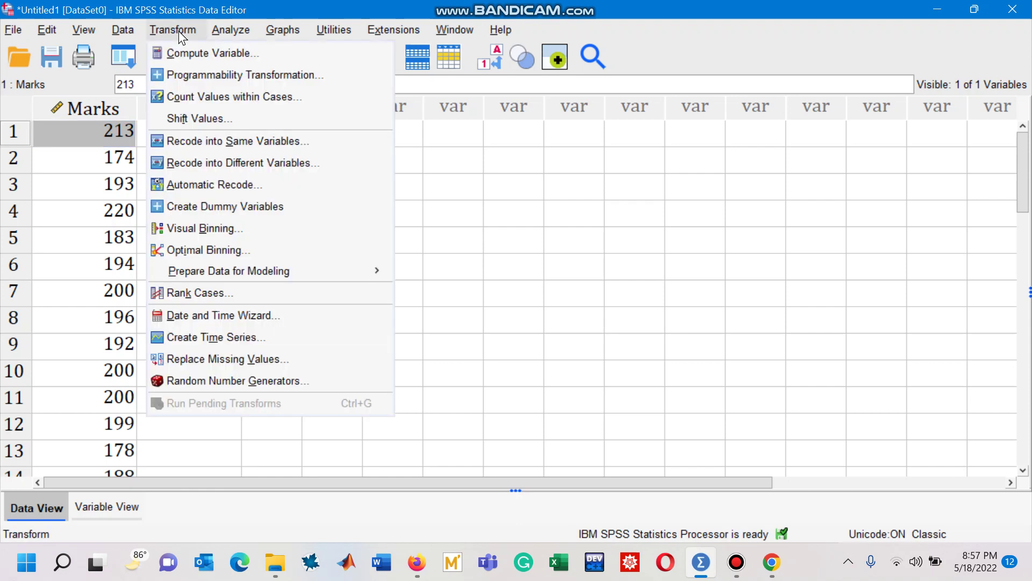
pyautogui.click(208, 228)
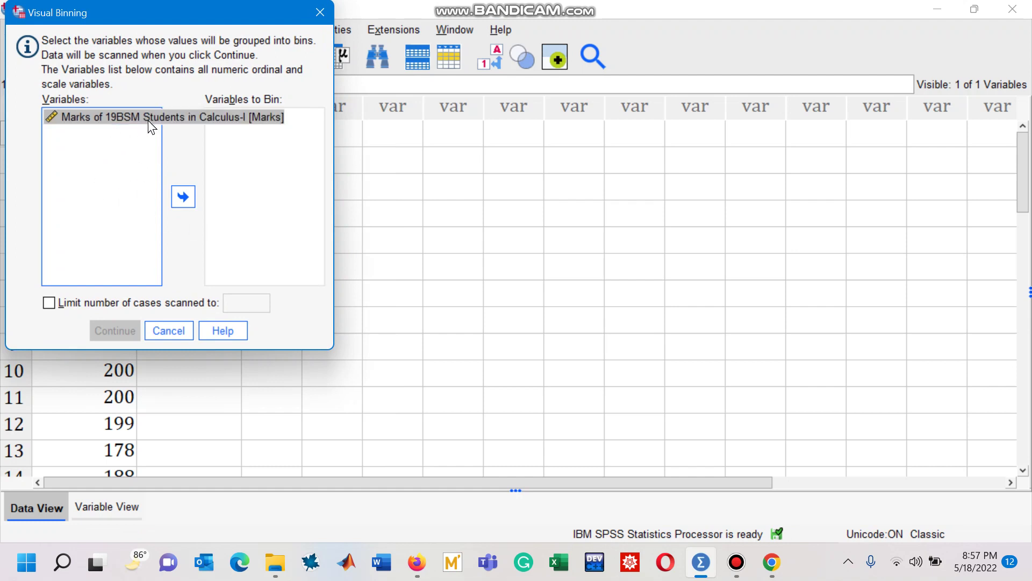
pyautogui.click(183, 197)
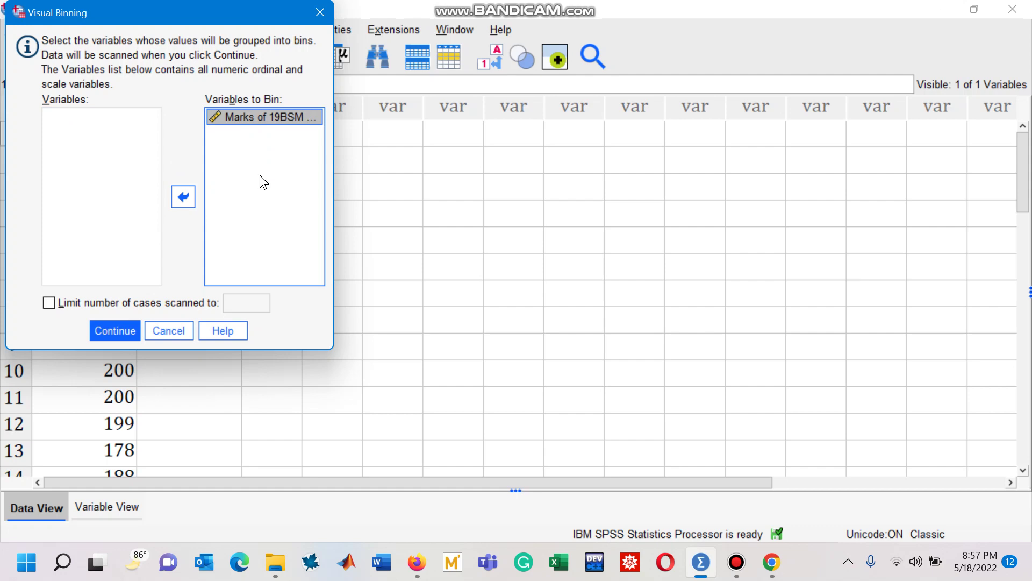
pyautogui.click(110, 329)
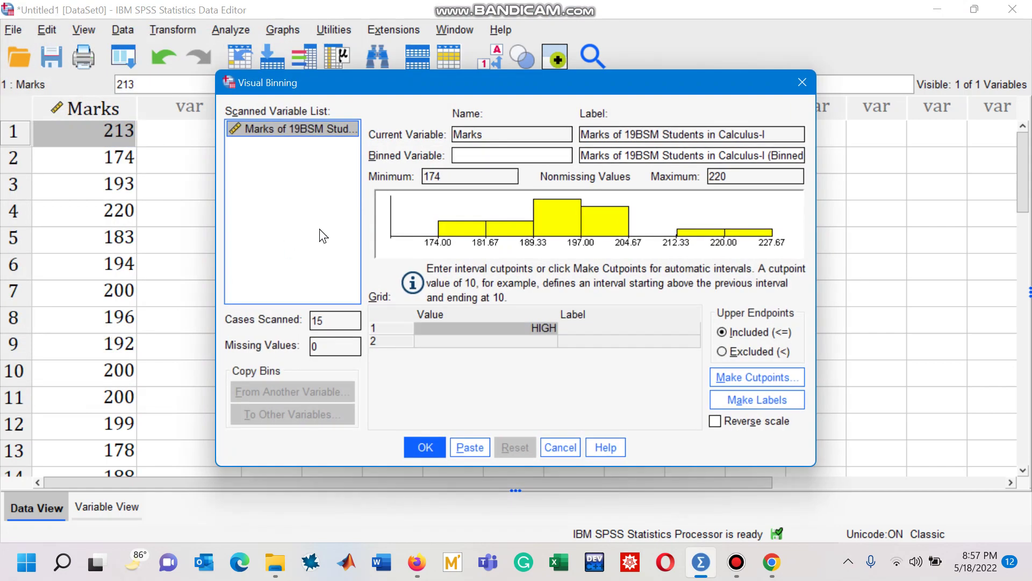
# - Name the binned variable 'Grouped' and set upper endpoints to Excluded (<)
pyautogui.click(491, 156)
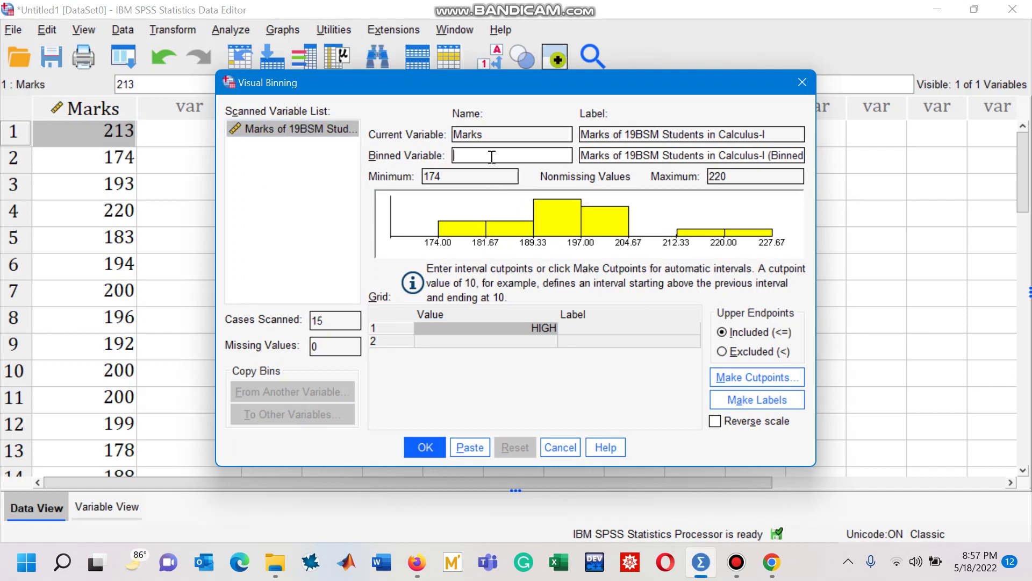
pyautogui.write('Grouped')
pyautogui.click(723, 353)
# - Define equal-width cutpoints starting at 174 with width 8 and 6 cutpoints
pyautogui.click(747, 374)
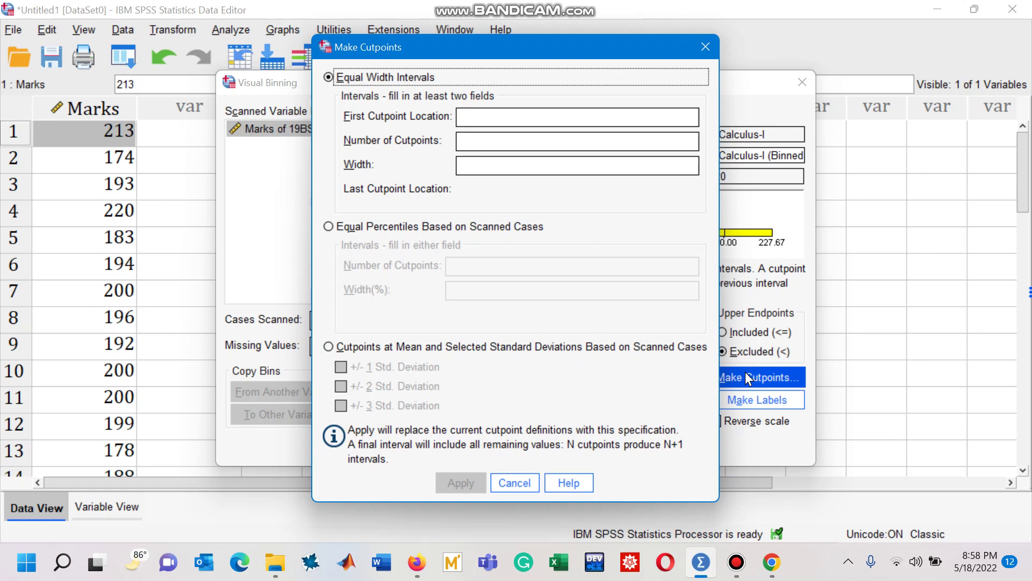
pyautogui.click(570, 124)
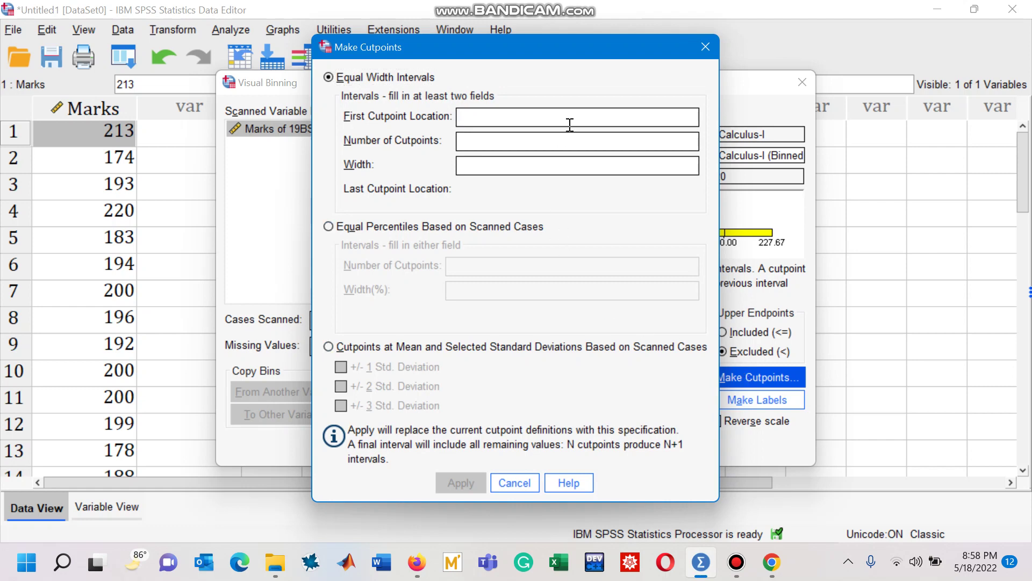
pyautogui.write('174')
pyautogui.write('8')
pyautogui.click(564, 142)
pyautogui.write('6')
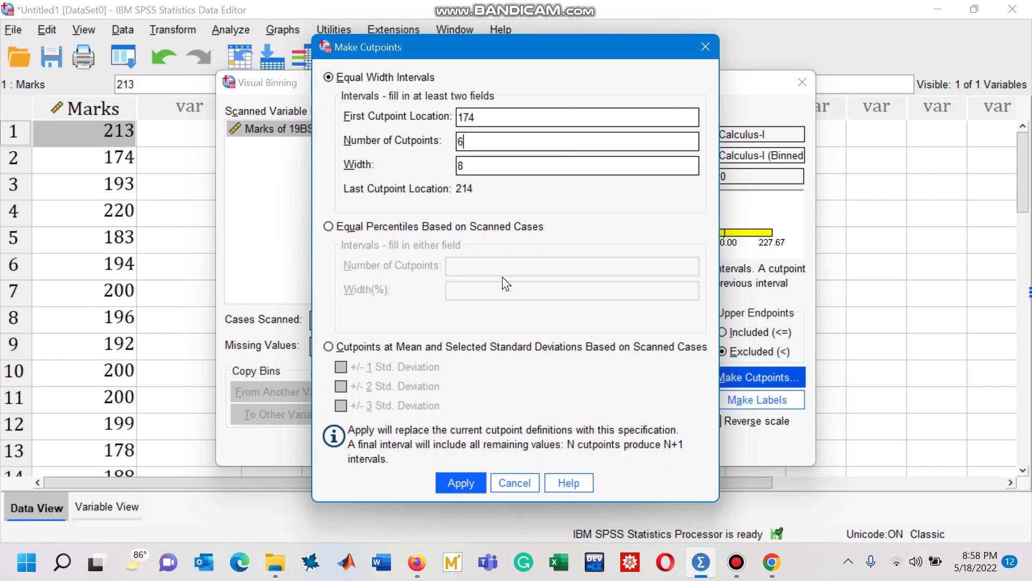
# - Apply cutpoints 174–214 plus HIGH, label them '< 174' to '214+', and select row 7's value
pyautogui.click(448, 482)
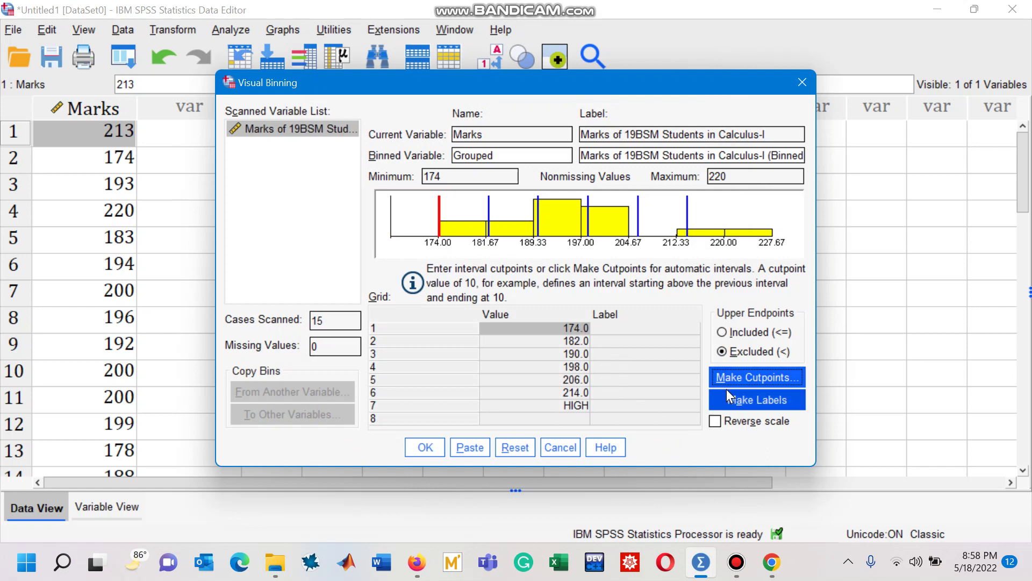
pyautogui.click(744, 398)
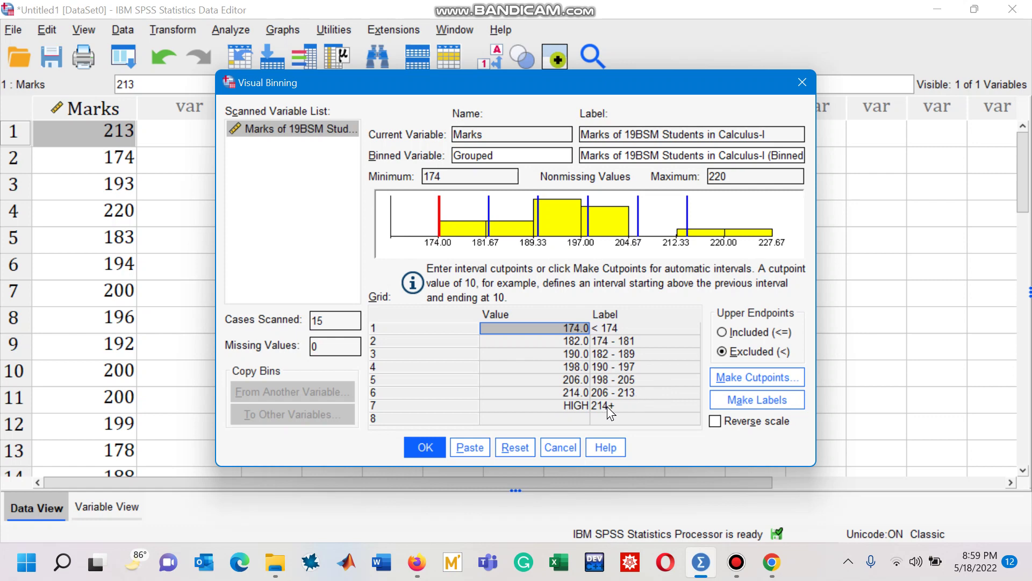
pyautogui.click(573, 408)
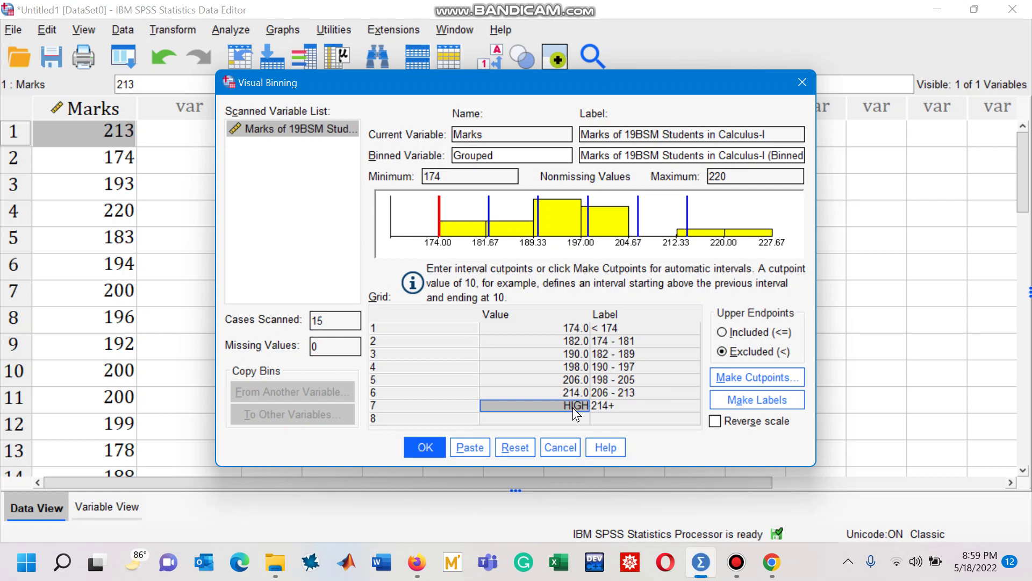
# - Insert cutpoint 222 in row 7 and regenerate its label as '214 - 221'
pyautogui.write('222')
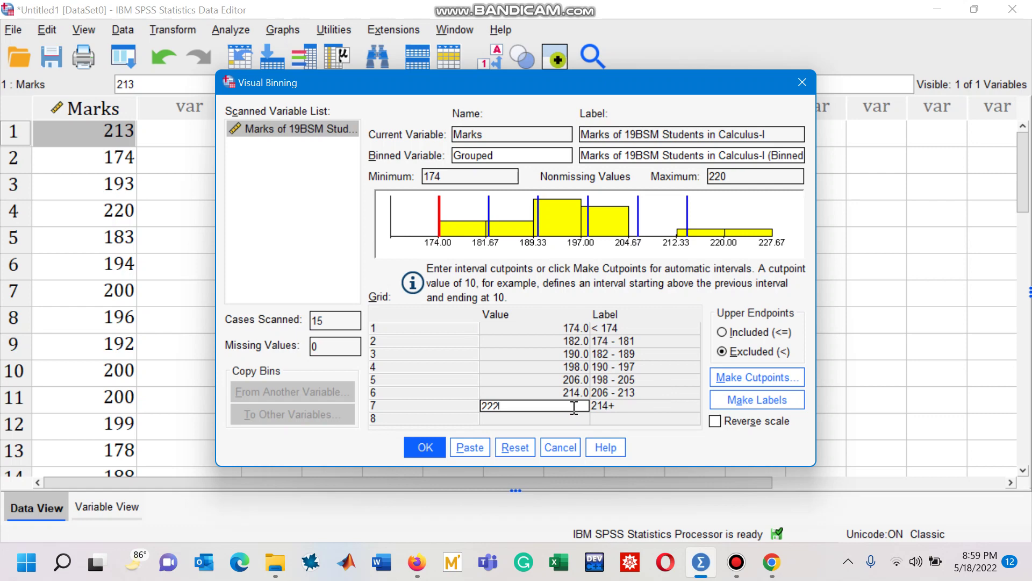
pyautogui.click(530, 339)
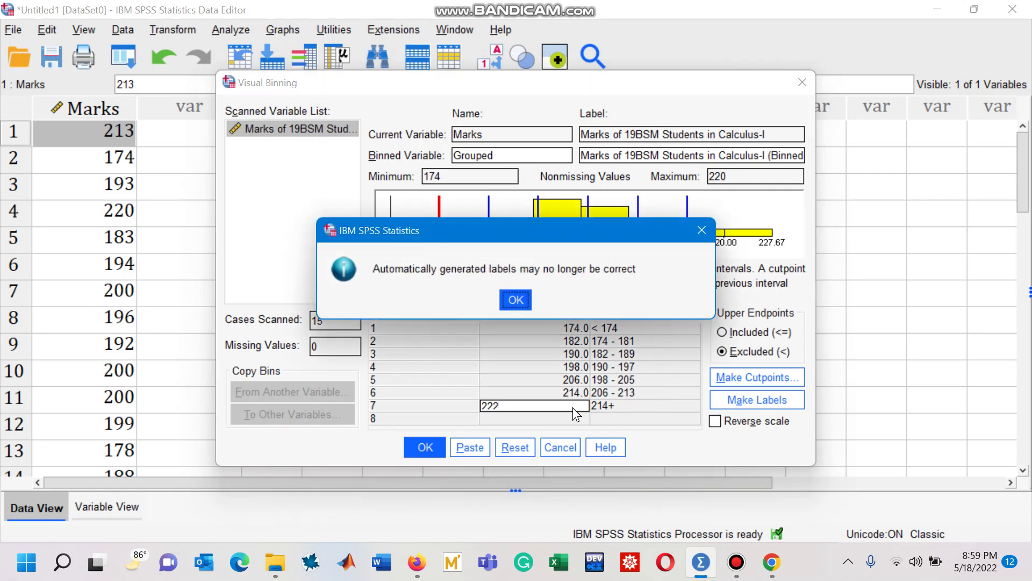
pyautogui.click(516, 300)
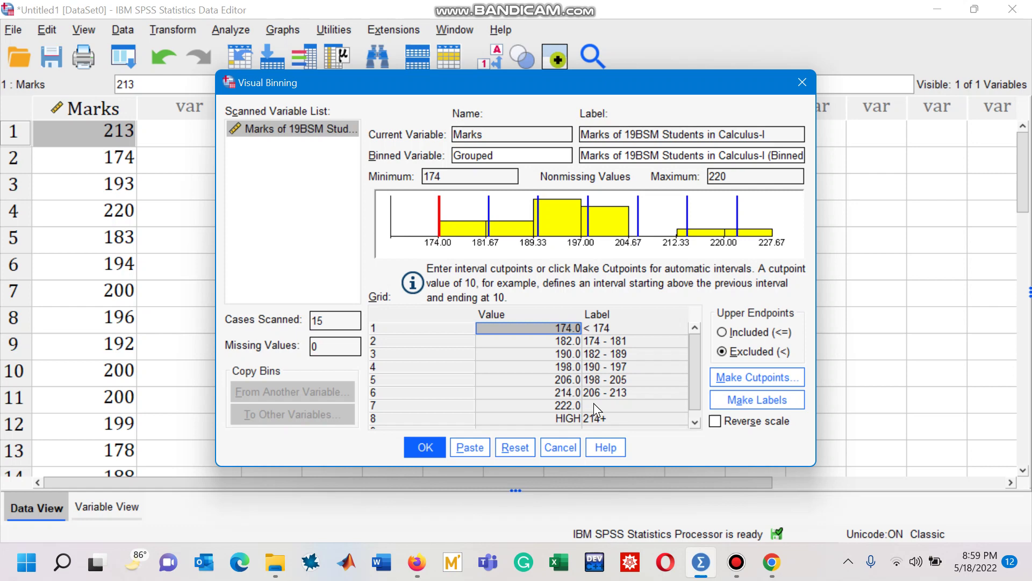
pyautogui.click(608, 406)
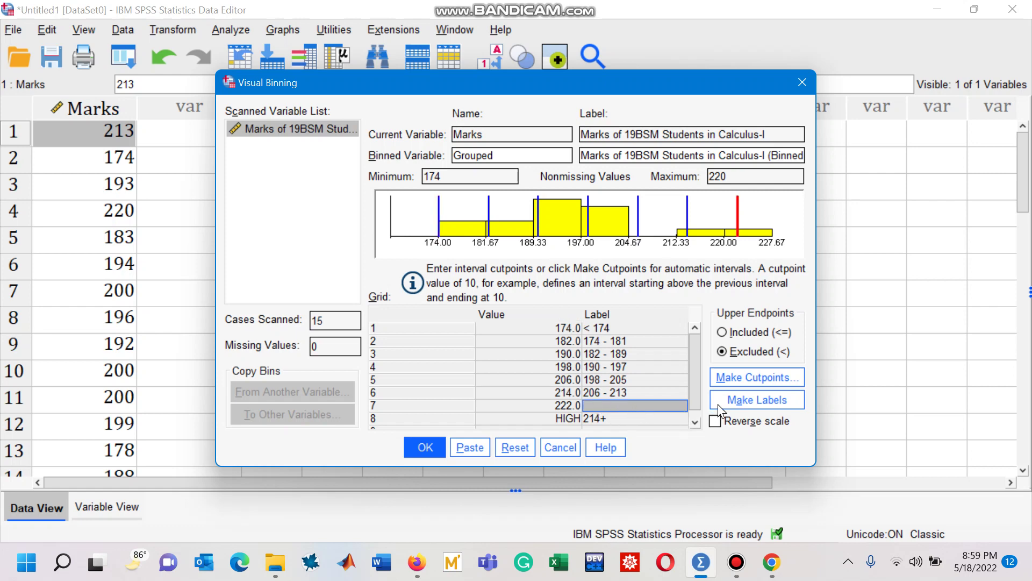
pyautogui.click(736, 402)
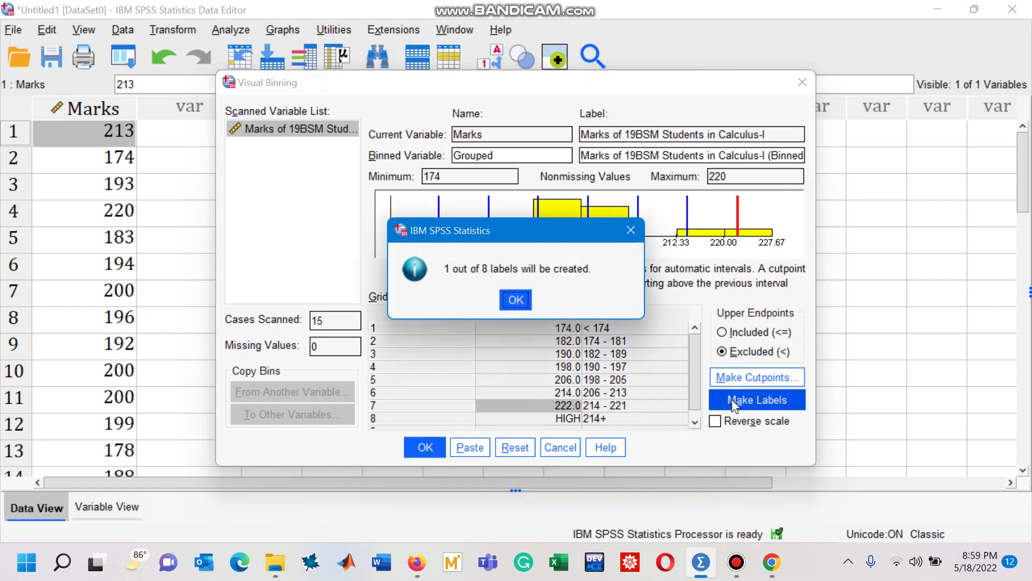
pyautogui.click(516, 299)
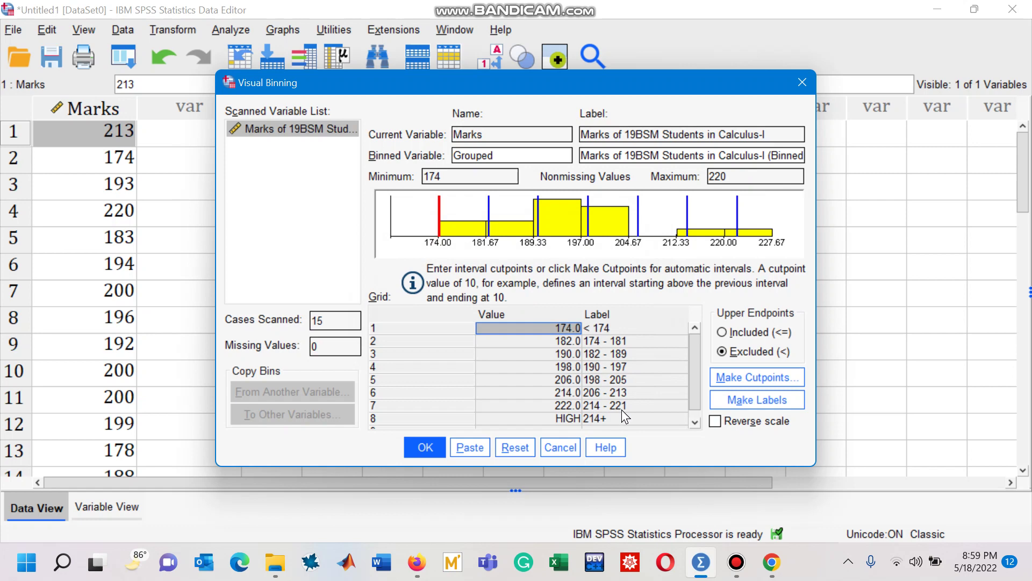
# - Create the Grouped variable and display its values as range labels like '206 - 213'
pyautogui.click(428, 449)
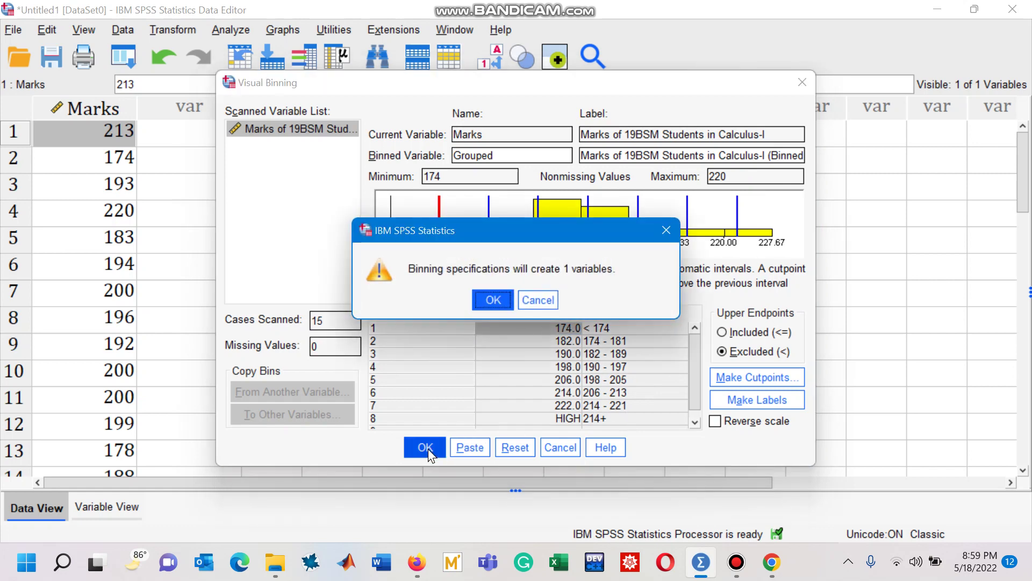
pyautogui.click(501, 300)
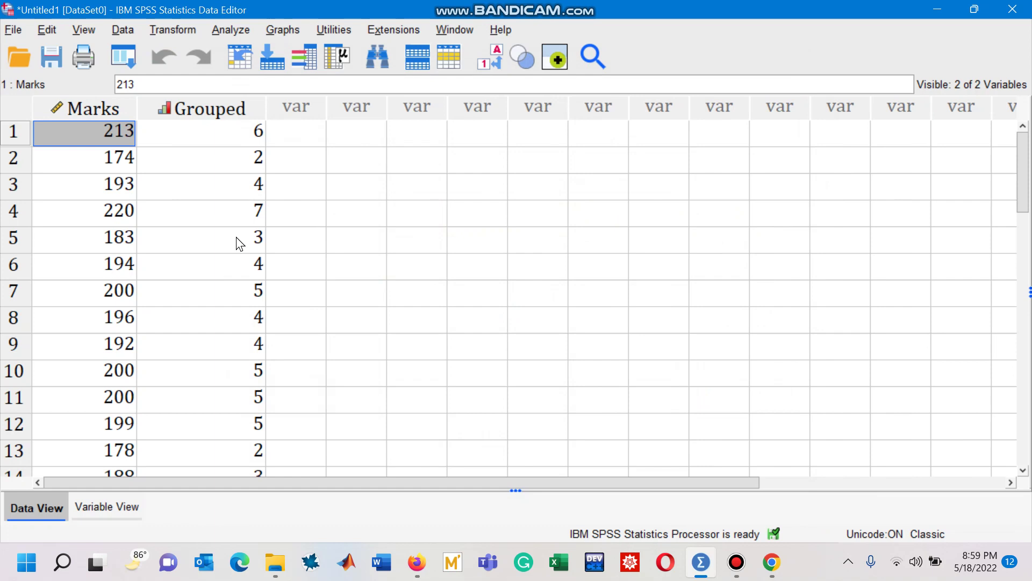
pyautogui.click(239, 110)
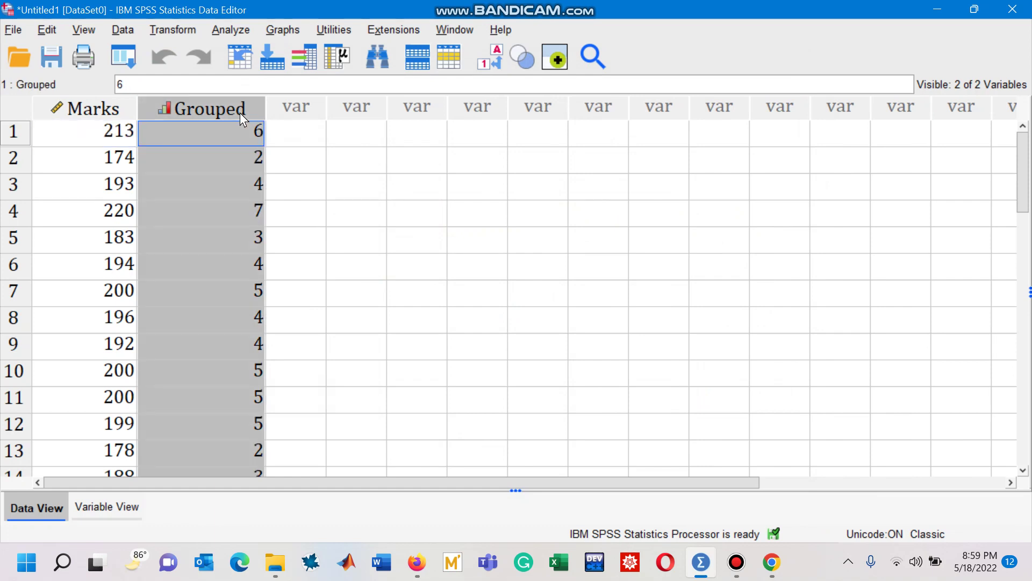
pyautogui.click(495, 57)
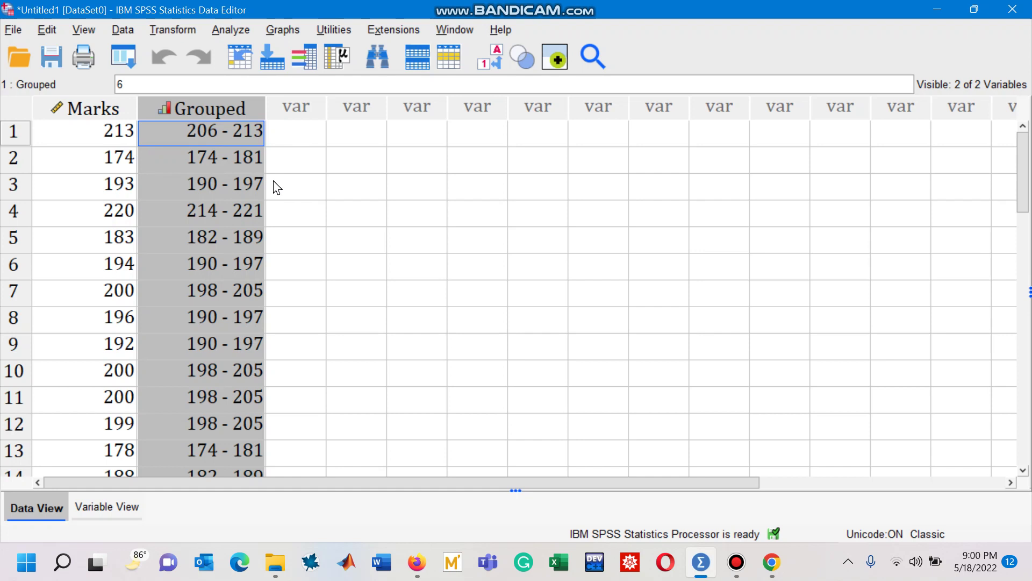
# - Run Frequencies on the binned Grouped variable, giving counts 2, 2, 5, 4, 1, 1 totalling 15
pyautogui.click(231, 33)
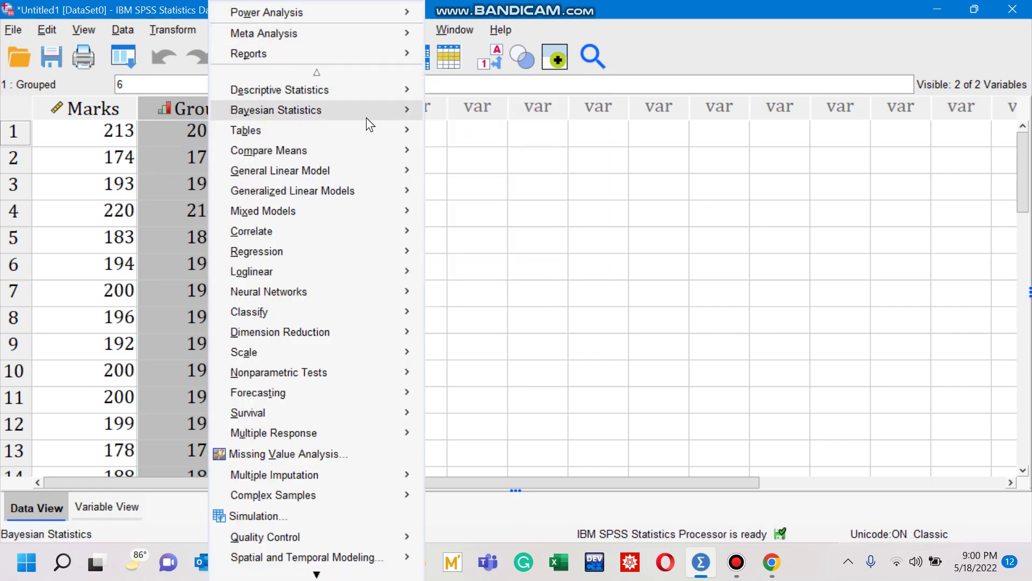
pyautogui.moveTo(390, 99)
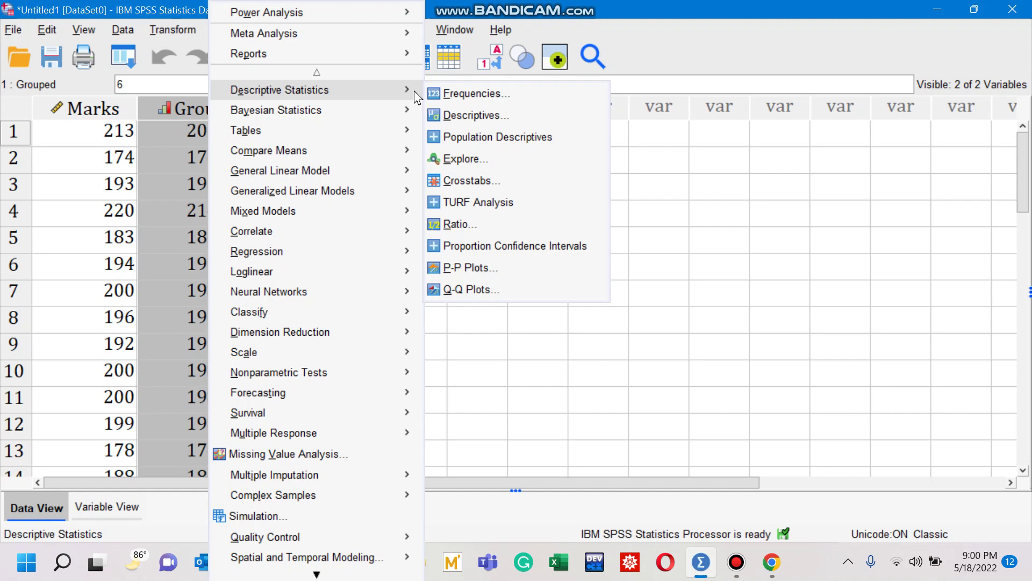
pyautogui.click(459, 95)
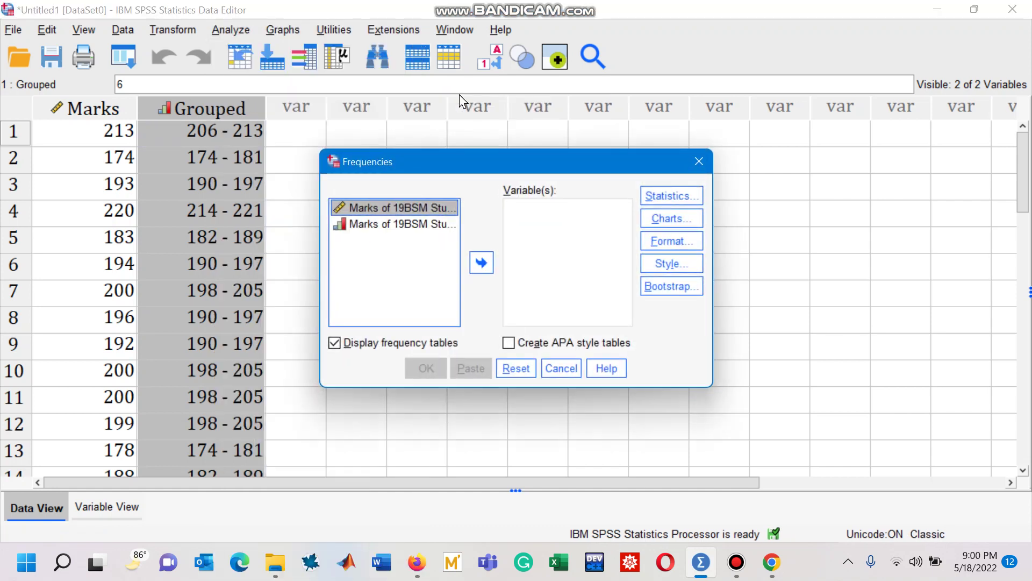
pyautogui.click(395, 223)
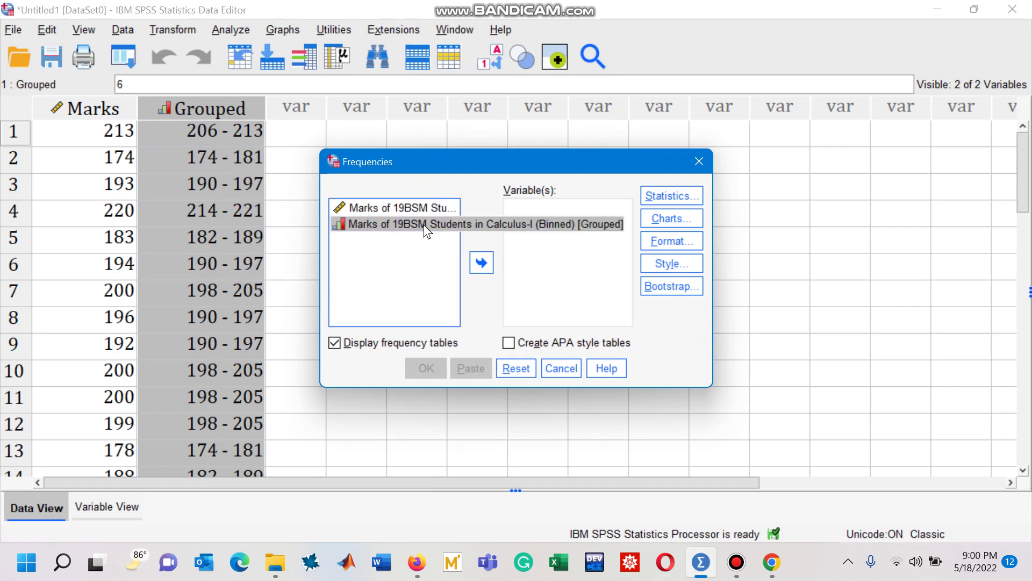
pyautogui.click(483, 263)
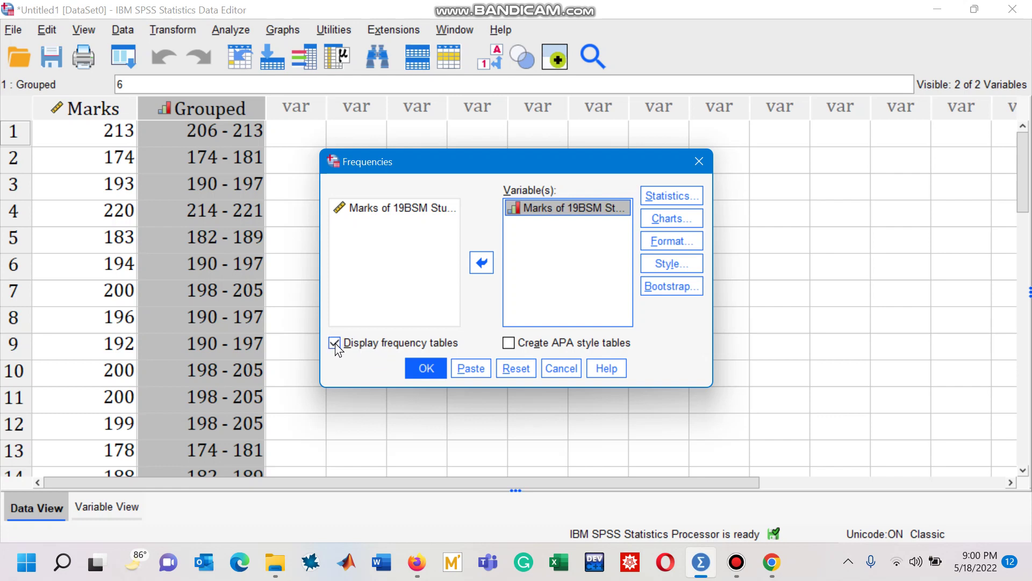
pyautogui.click(420, 368)
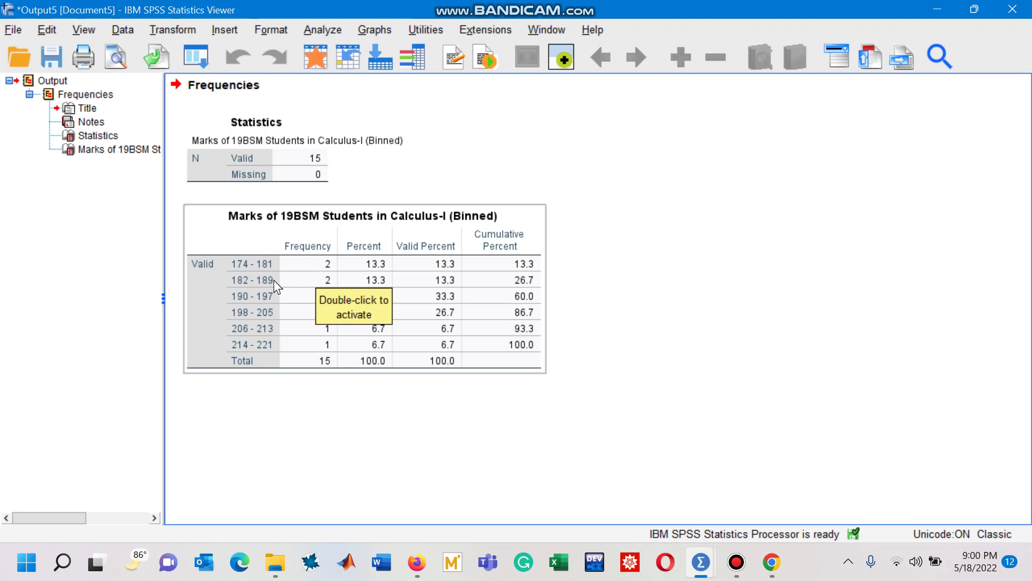
pyautogui.click(291, 418)
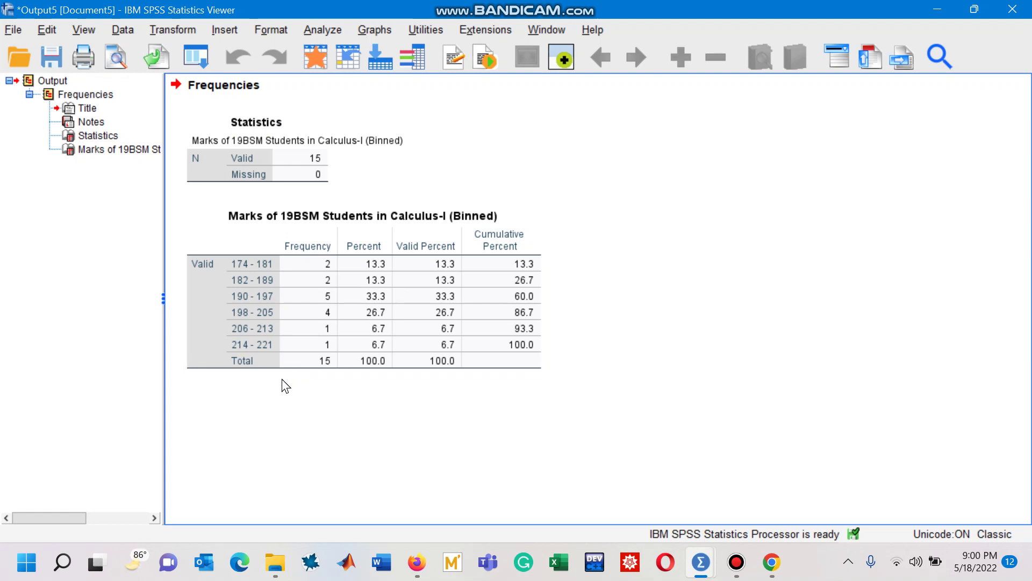
pyautogui.click(301, 176)
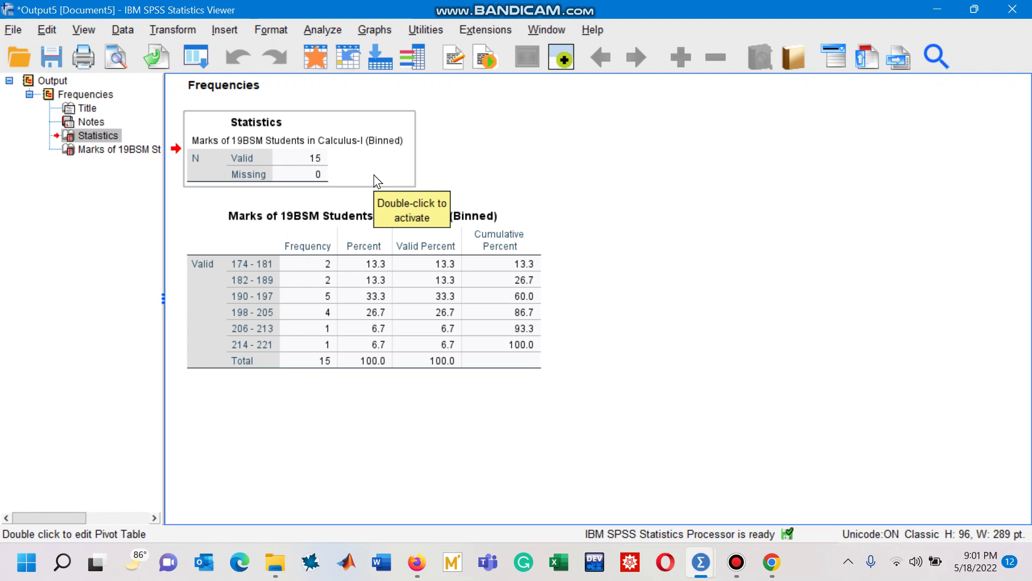
pyautogui.click(371, 302)
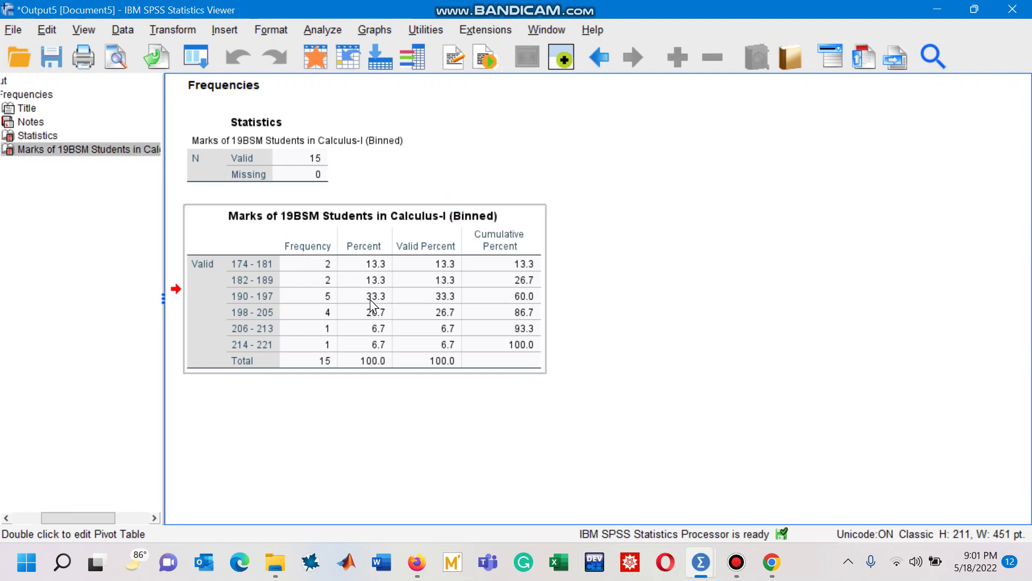
pyautogui.click(380, 400)
pyautogui.moveTo(531, 247); pyautogui.dragTo(572, 277)
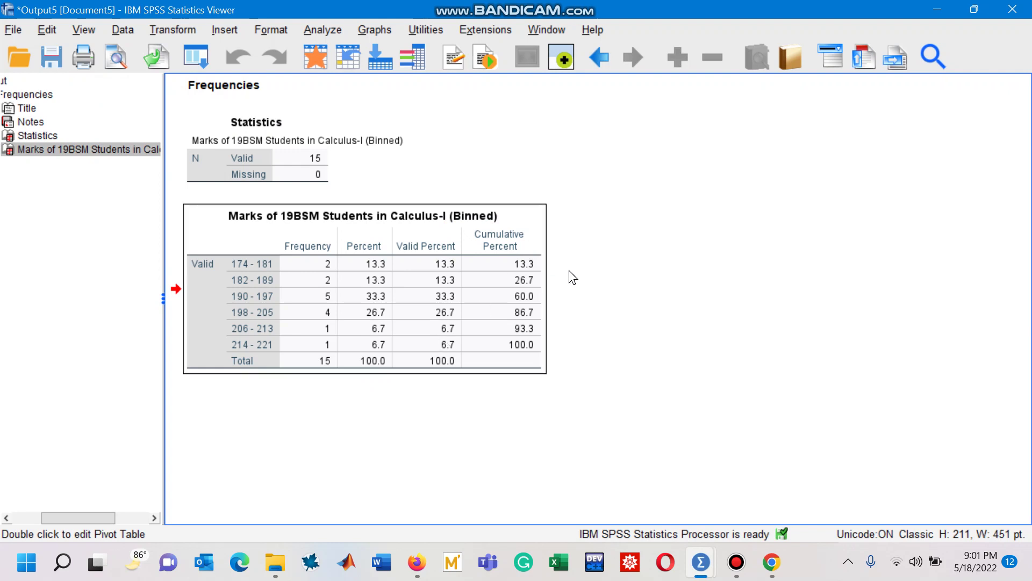